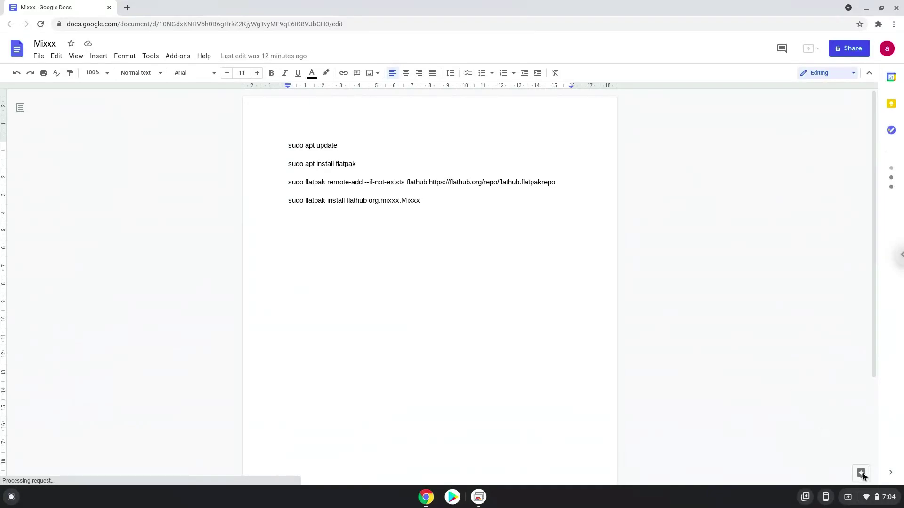
- Open Chrome OS Settings from quick settings and go to Advanced > Developers
{"action": "left_click", "coordinate": [885, 500]}
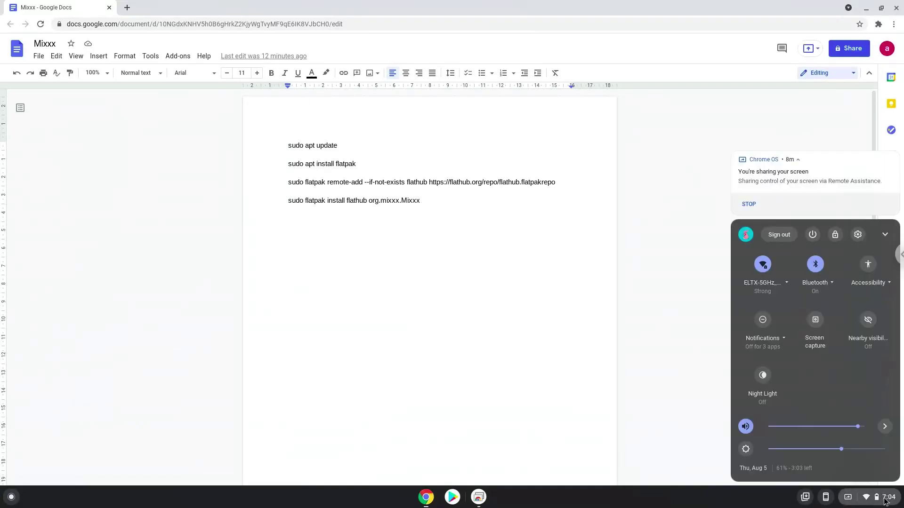
{"action": "left_click", "coordinate": [858, 235]}
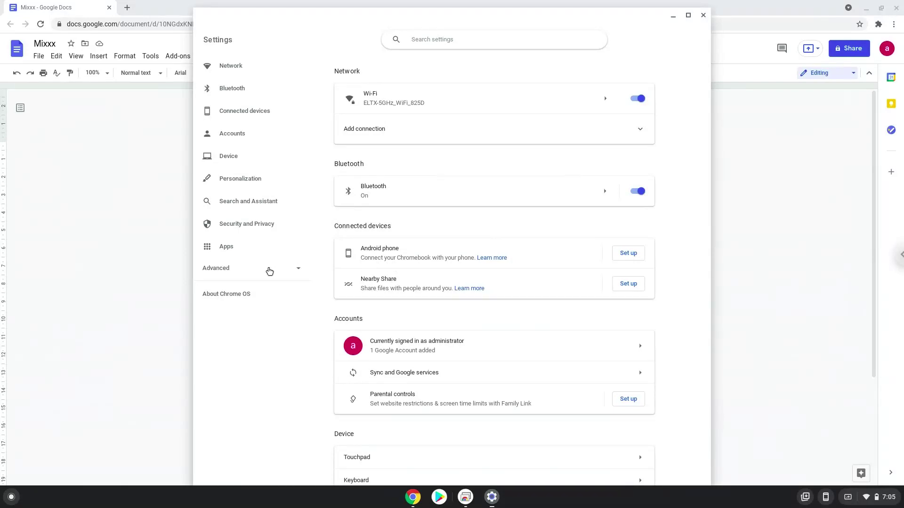
{"action": "left_click", "coordinate": [269, 272]}
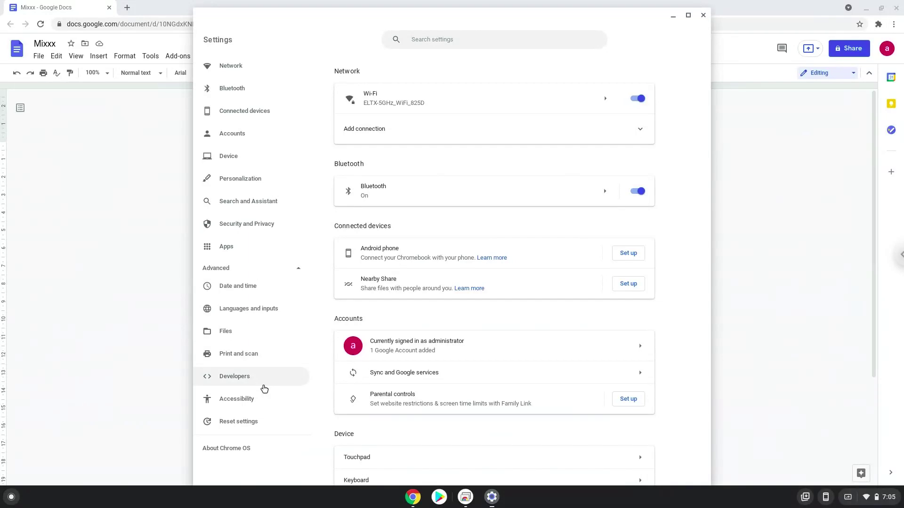
{"action": "left_click", "coordinate": [264, 389]}
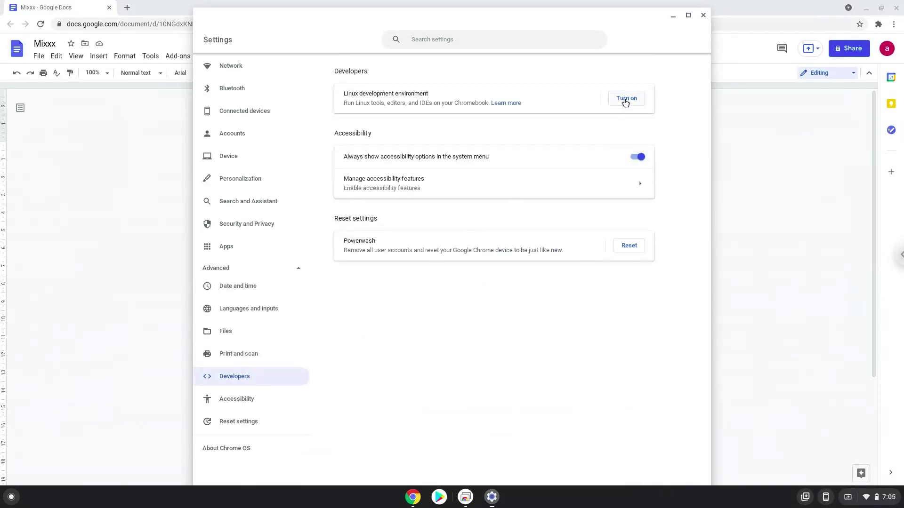
- Install Linux with the recommended 10.0 GB disk, then close the Terminal and Settings windows
{"action": "left_click", "coordinate": [625, 101]}
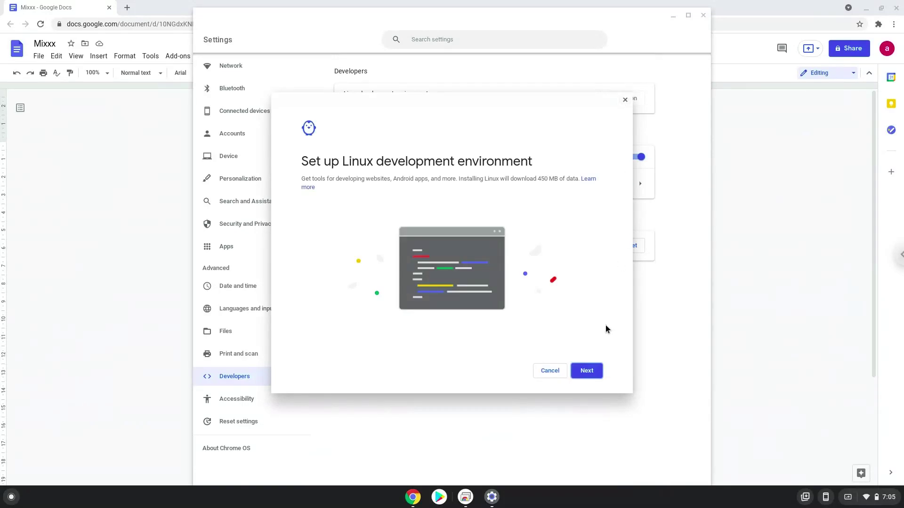
{"action": "left_click", "coordinate": [586, 371]}
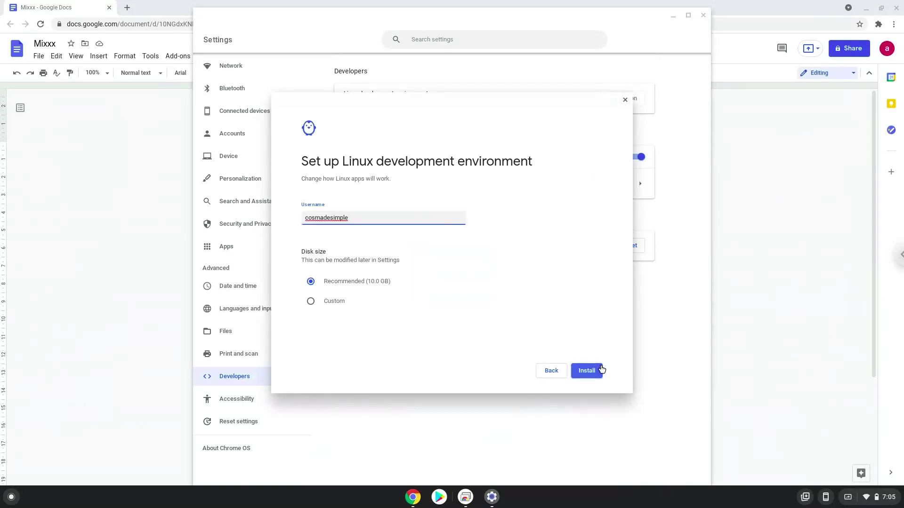
{"action": "left_click", "coordinate": [601, 369]}
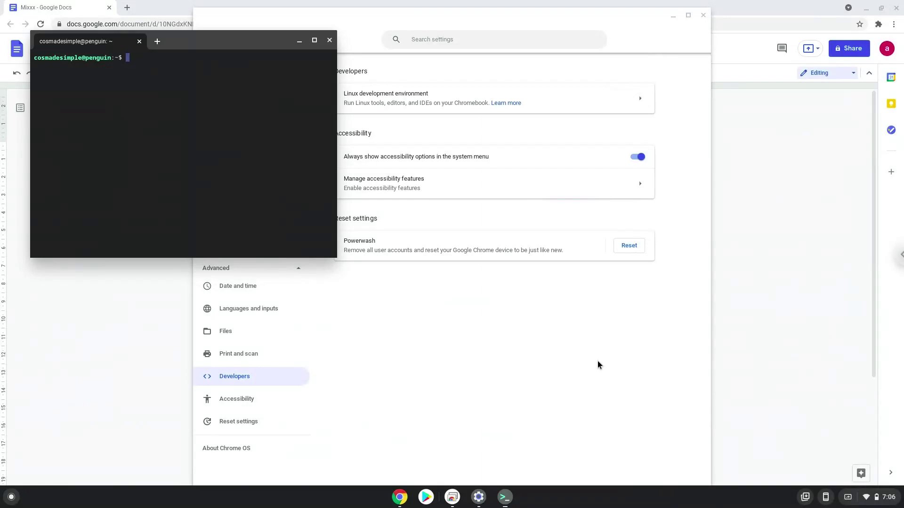
{"action": "left_click", "coordinate": [329, 41]}
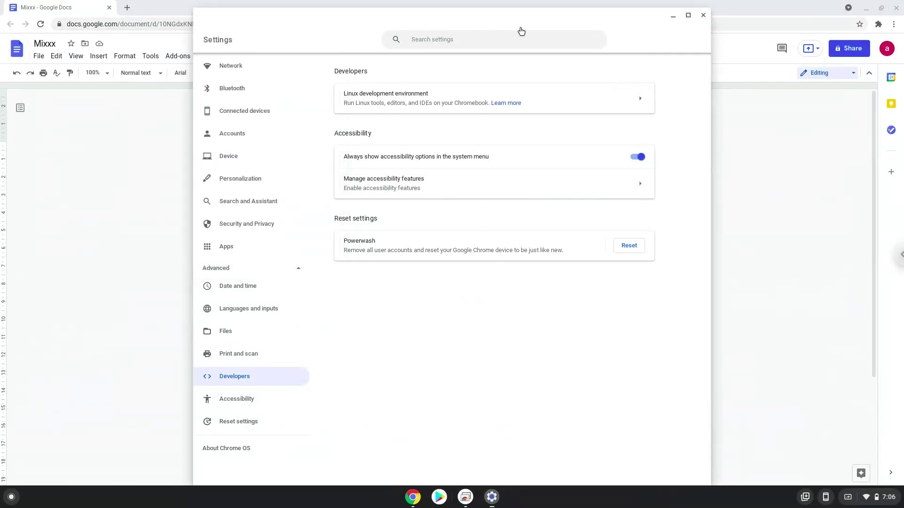
{"action": "left_click", "coordinate": [704, 16]}
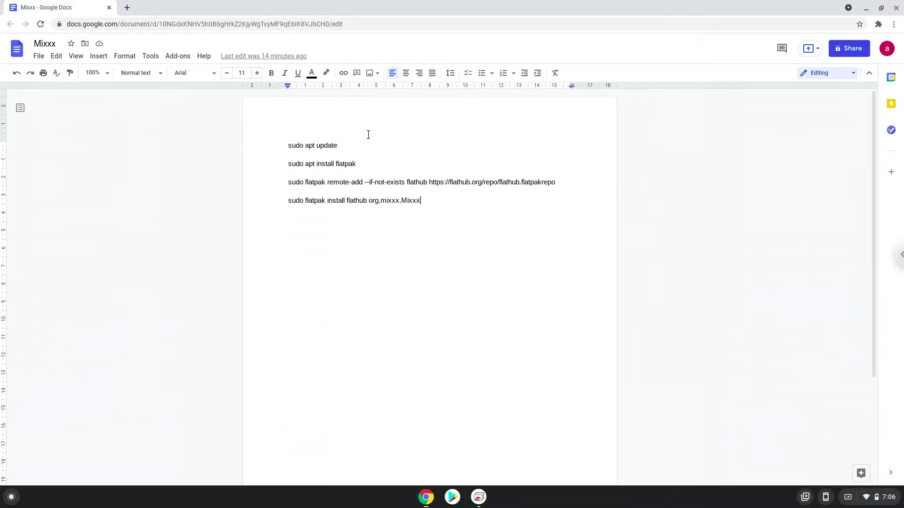
- Copy the sudo apt update line from the document and search the launcher for 'ter'
{"action": "triple_click", "coordinate": [330, 145]}
{"action": "right_click", "coordinate": [331, 145]}
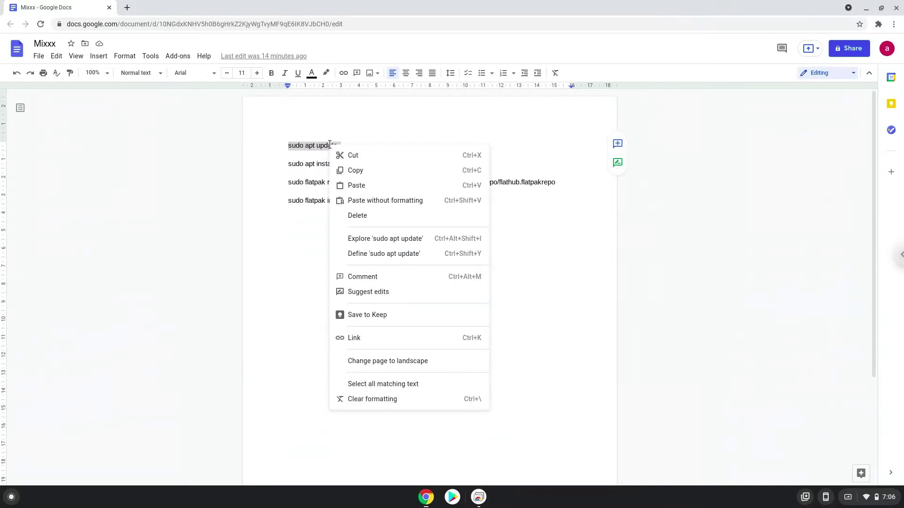
{"action": "left_click", "coordinate": [353, 168]}
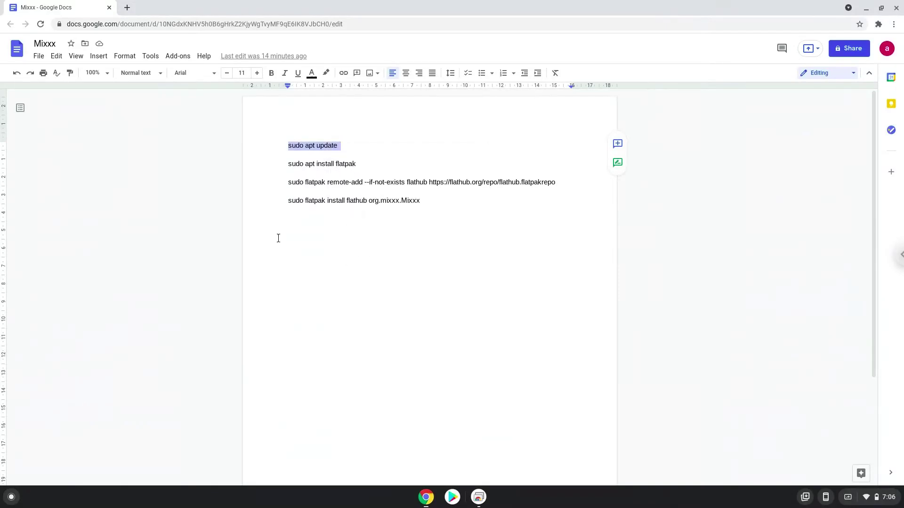
{"action": "left_click", "coordinate": [11, 497]}
{"action": "type", "text": "ter"}
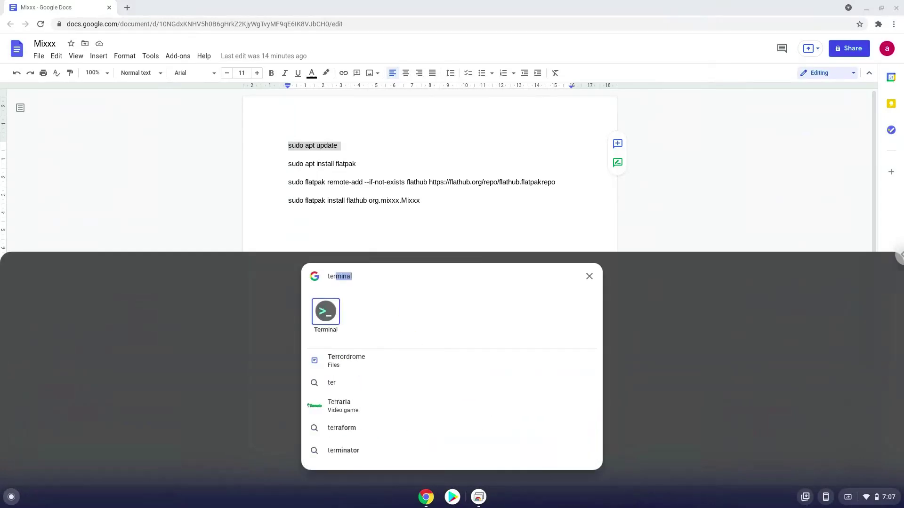
- Launch Terminal and run sudo apt update, leaving 36 packages upgradable
{"action": "left_click", "coordinate": [325, 318]}
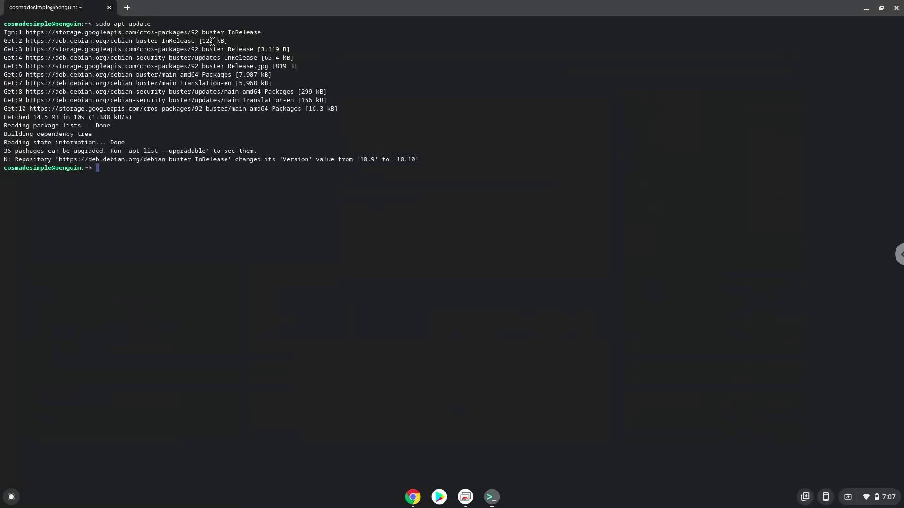
- Copy the sudo apt install flatpak line from the Mixxx document
{"action": "left_click", "coordinate": [412, 494]}
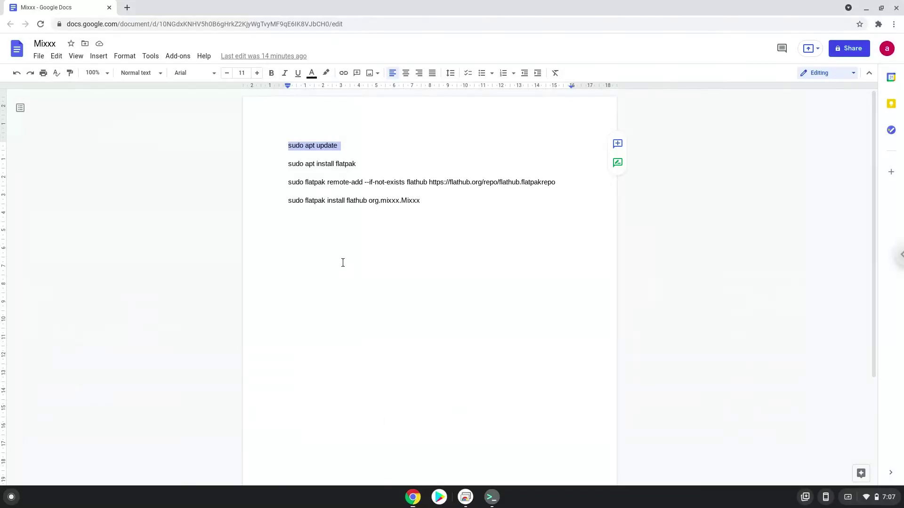
{"action": "triple_click", "coordinate": [319, 164]}
{"action": "right_click", "coordinate": [320, 164]}
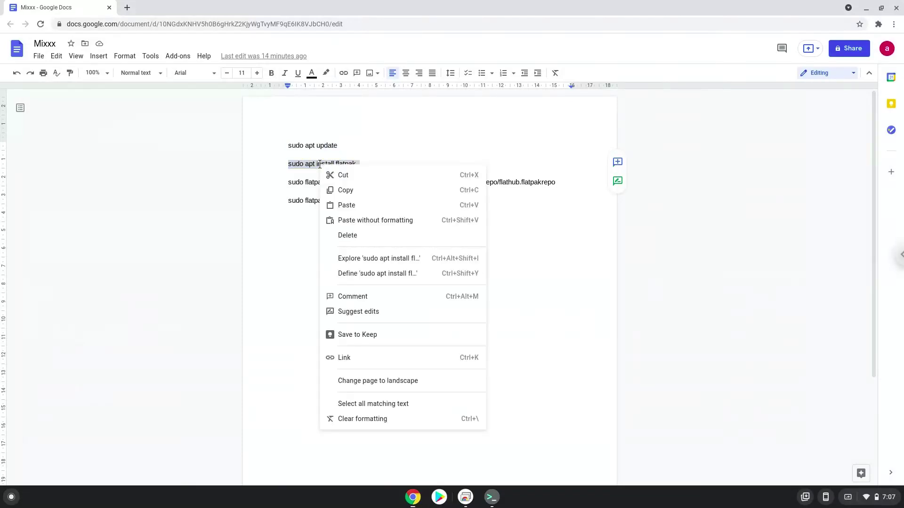
{"action": "left_click", "coordinate": [346, 189]}
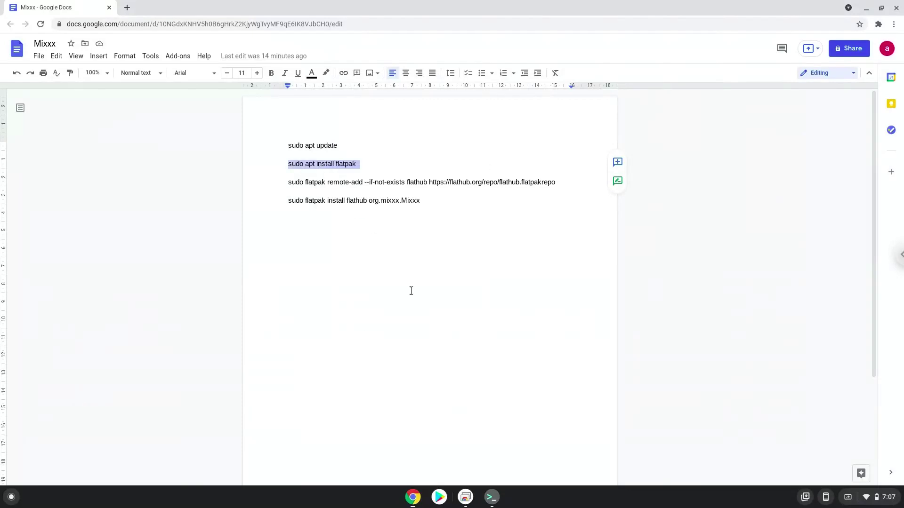
- Run sudo apt install flatpak in Terminal and accept the 13 new packages
{"action": "left_click", "coordinate": [492, 499]}
{"action": "key", "text": "ctrl+shift+v"}
{"action": "key", "text": "Return"}
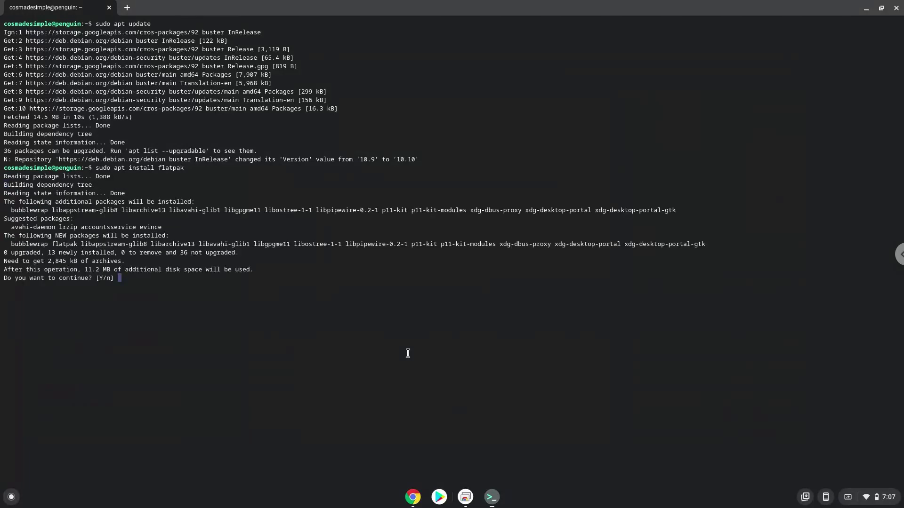
{"action": "key", "text": "Return"}
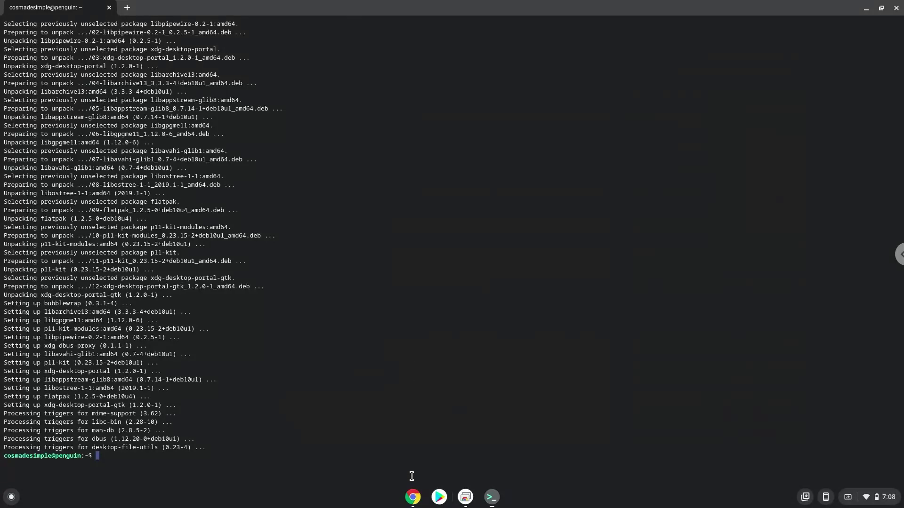
- Copy the flatpak remote-add flathub line from the Mixxx document
{"action": "left_click", "coordinate": [412, 497]}
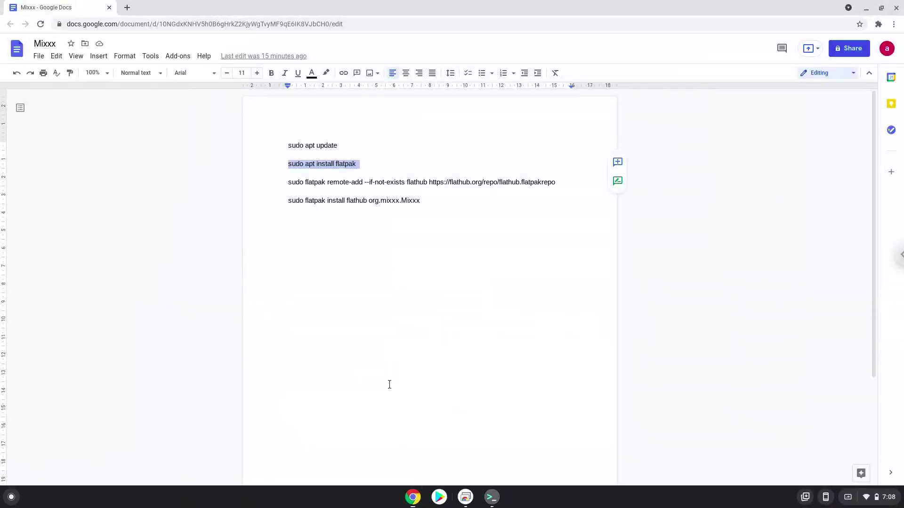
{"action": "triple_click", "coordinate": [337, 182]}
{"action": "right_click", "coordinate": [338, 185]}
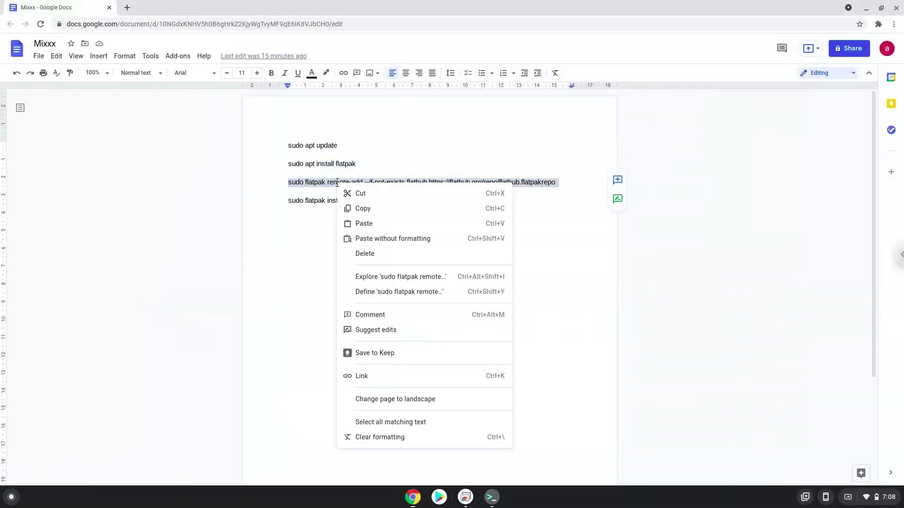
{"action": "left_click", "coordinate": [361, 211]}
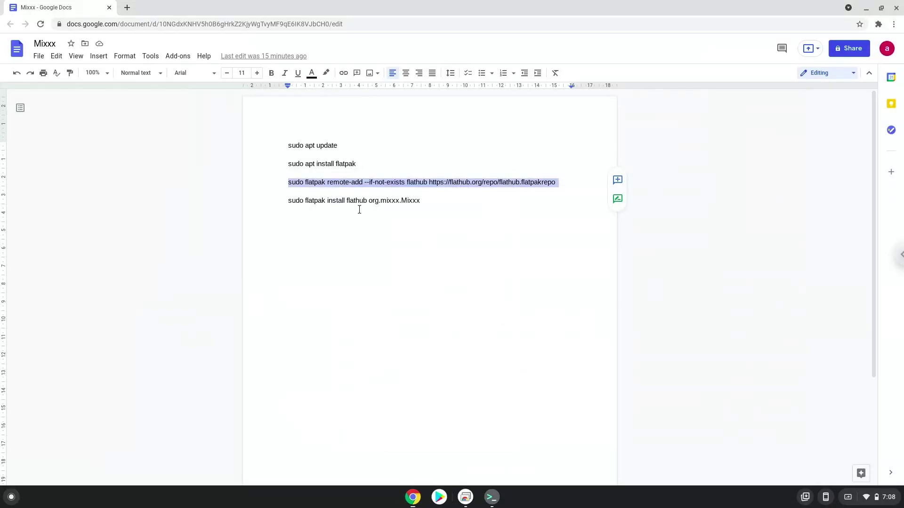
- Run sudo flatpak remote-add --if-not-exists flathub in Terminal
{"action": "left_click", "coordinate": [492, 497]}
{"action": "key", "text": "ctrl+shift+v"}
{"action": "key", "text": "Return"}
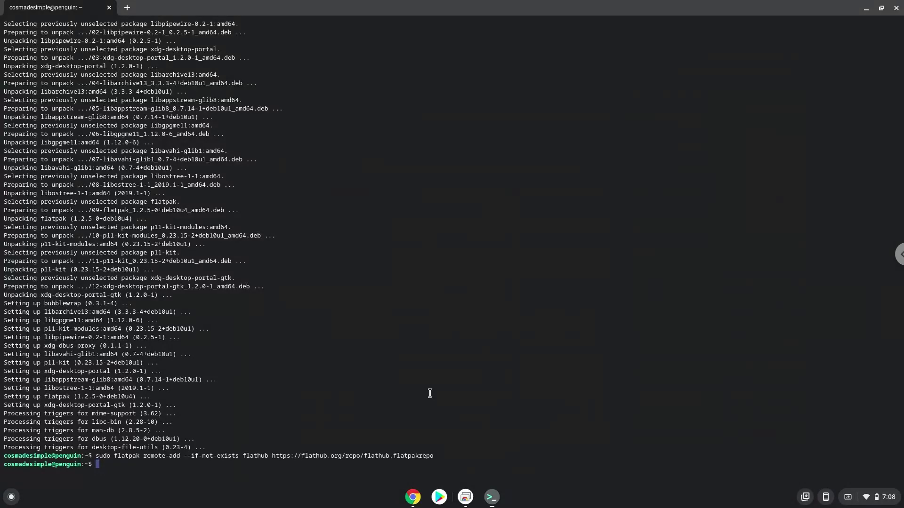
- Copy the flatpak install flathub org.mixxx.Mixxx line from the document
{"action": "left_click", "coordinate": [413, 497]}
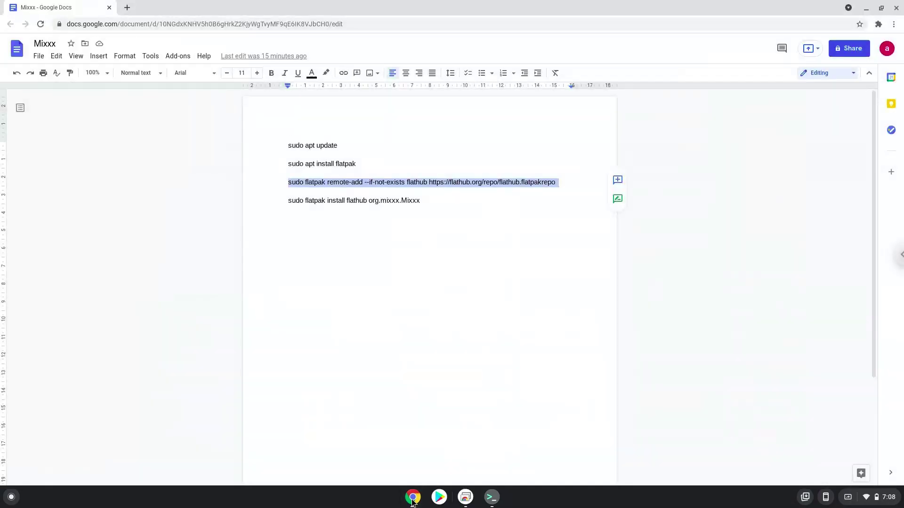
{"action": "double_click", "coordinate": [344, 200]}
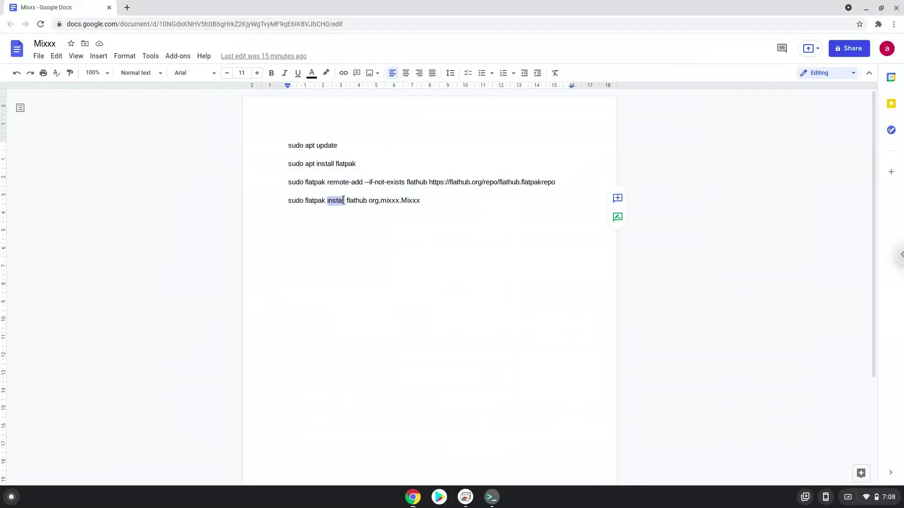
{"action": "triple_click", "coordinate": [343, 200]}
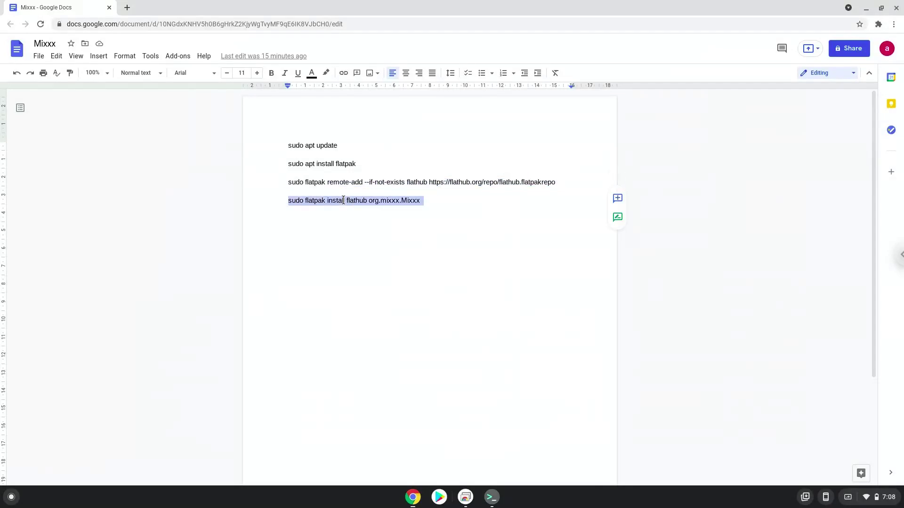
{"action": "right_click", "coordinate": [344, 200]}
{"action": "left_click", "coordinate": [362, 224]}
- Run the Mixxx flatpak install in Terminal, accepting the runtime and package prompts
{"action": "left_click", "coordinate": [491, 497]}
{"action": "key", "text": "ctrl+shift+v"}
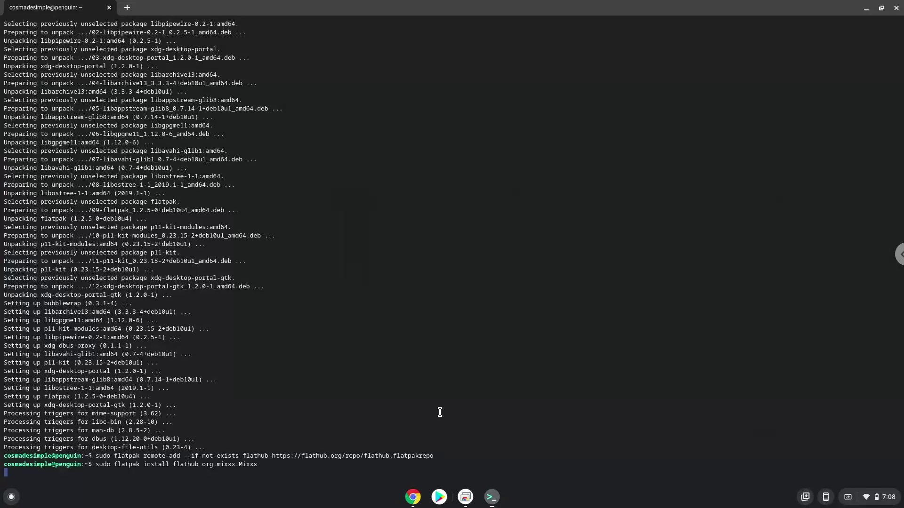
{"action": "key", "text": "Return"}
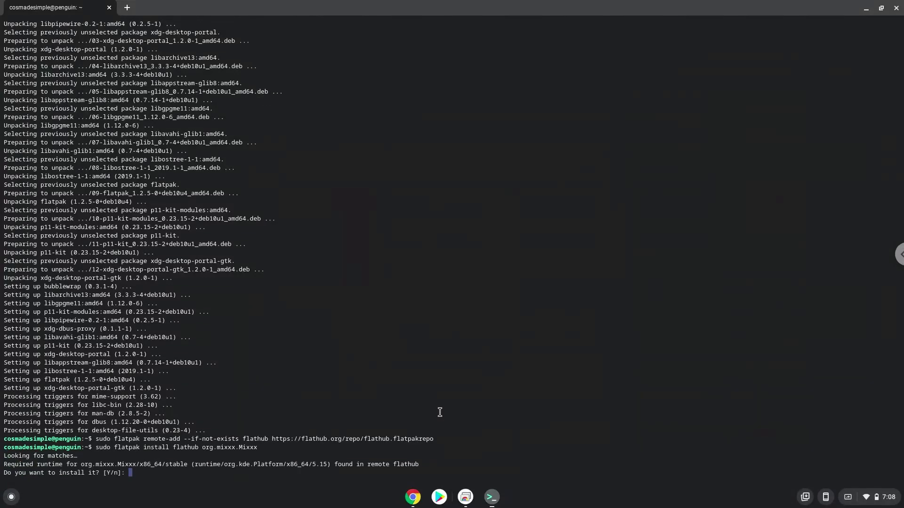
{"action": "key", "text": "Return"}
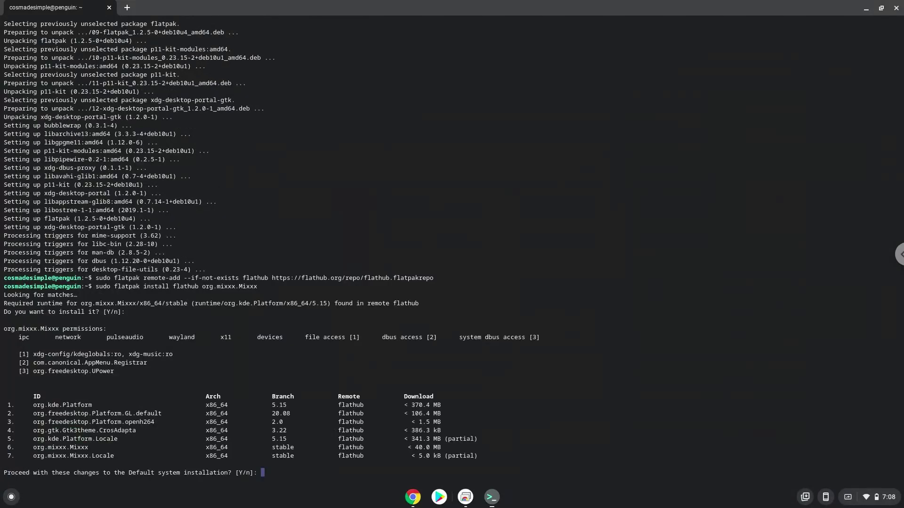
{"action": "key", "text": "Return"}
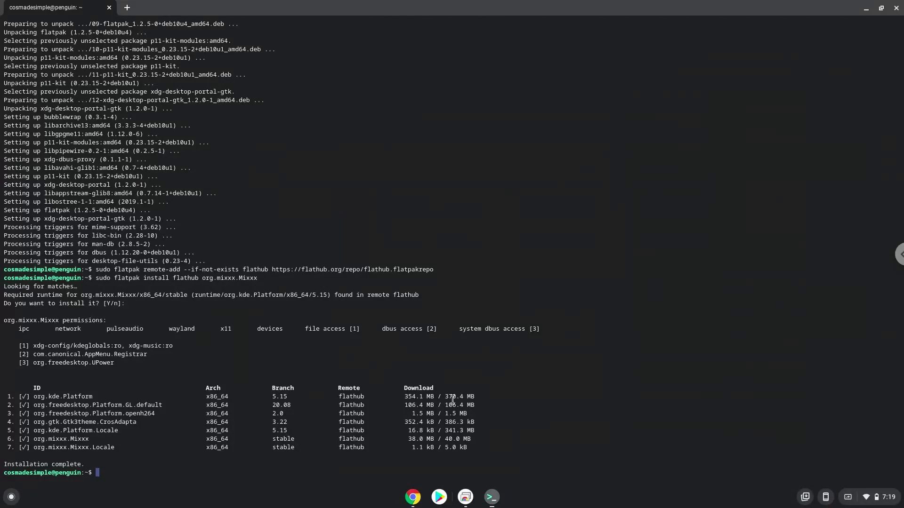
- Close Terminal, confirming Leave, and minimize the Google Docs window
{"action": "left_click", "coordinate": [896, 9]}
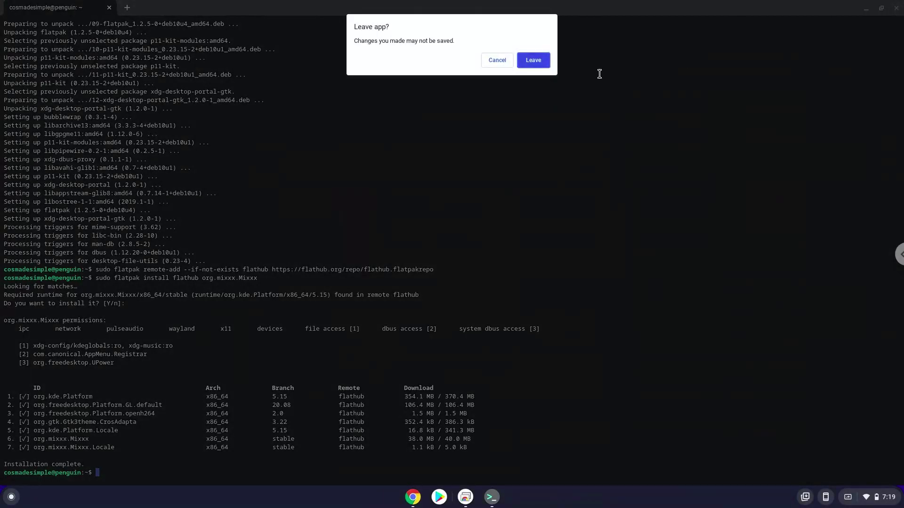
{"action": "left_click", "coordinate": [542, 60]}
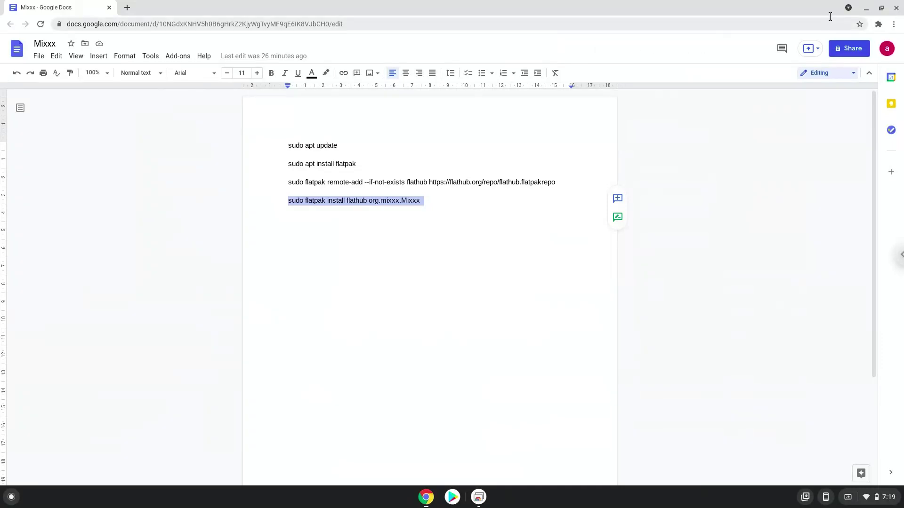
{"action": "left_click", "coordinate": [865, 9]}
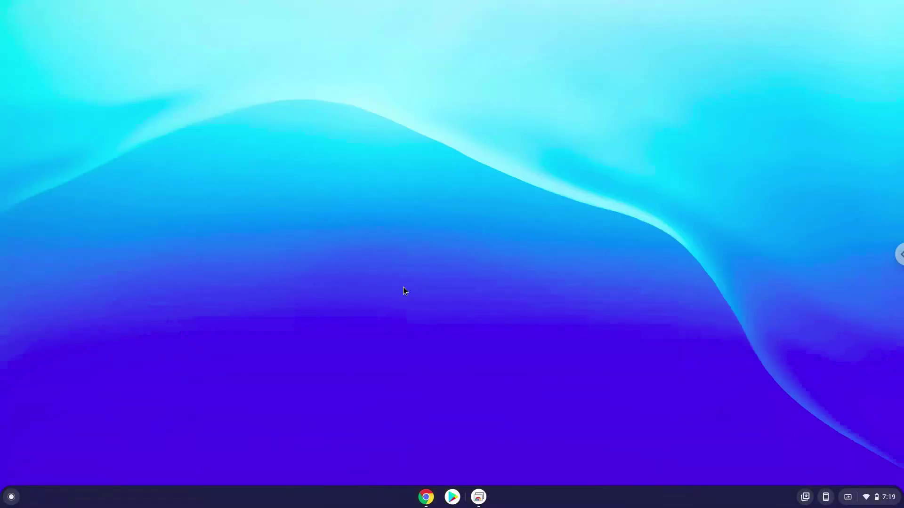
- Open the Linux apps folder on page 2 of the full launcher grid
{"action": "left_click", "coordinate": [12, 497]}
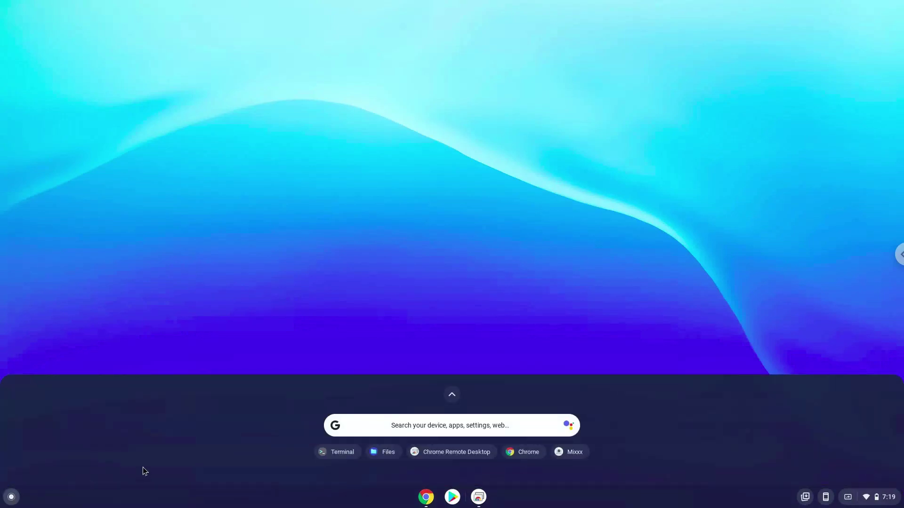
{"action": "left_click", "coordinate": [452, 395]}
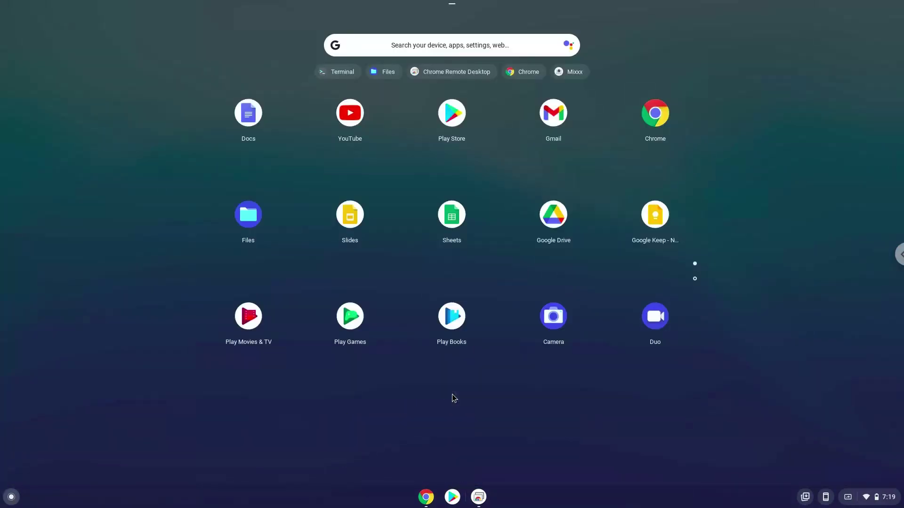
{"action": "left_click", "coordinate": [695, 279]}
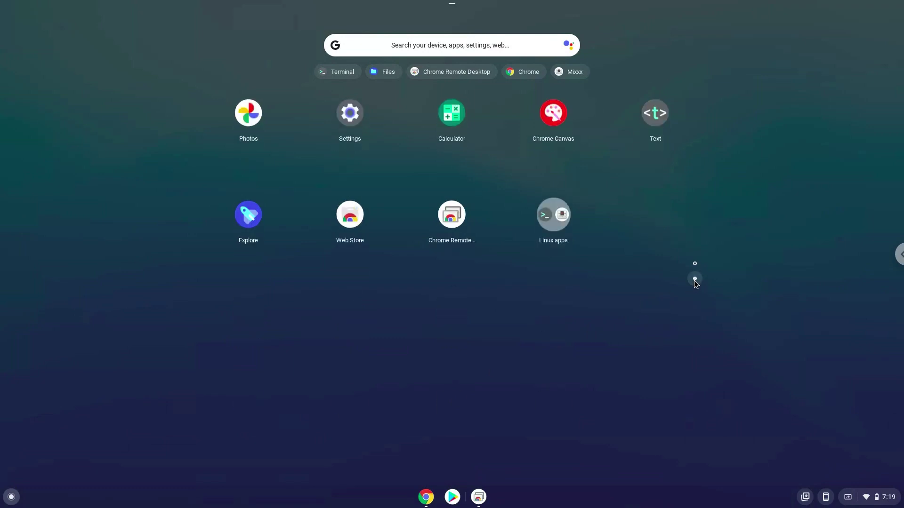
{"action": "left_click", "coordinate": [554, 217]}
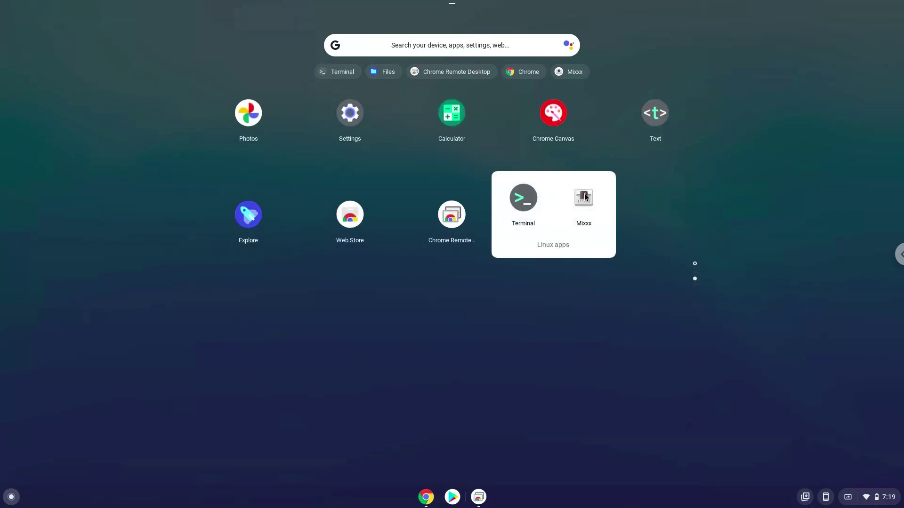
- Launch Mixxx, cancel its startup file dialog, and open Help > About showing version 2.2.4
{"action": "left_click", "coordinate": [584, 197]}
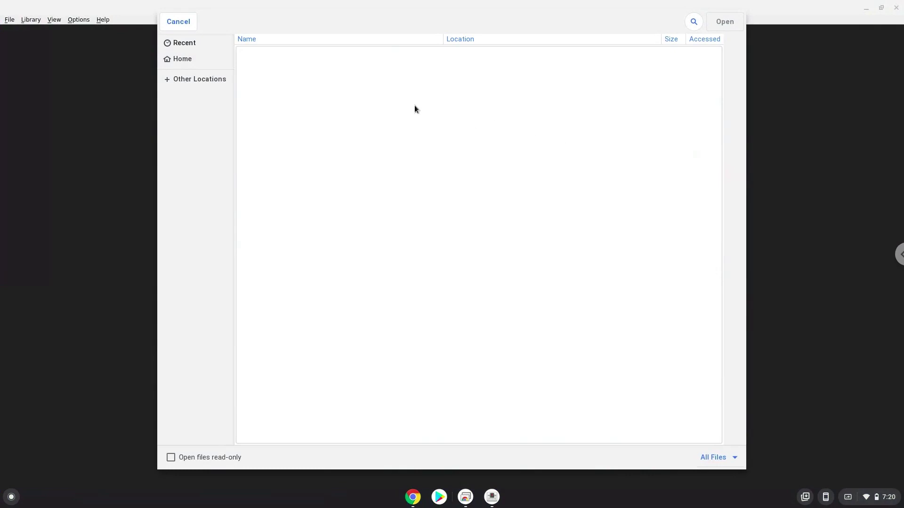
{"action": "left_click", "coordinate": [188, 23]}
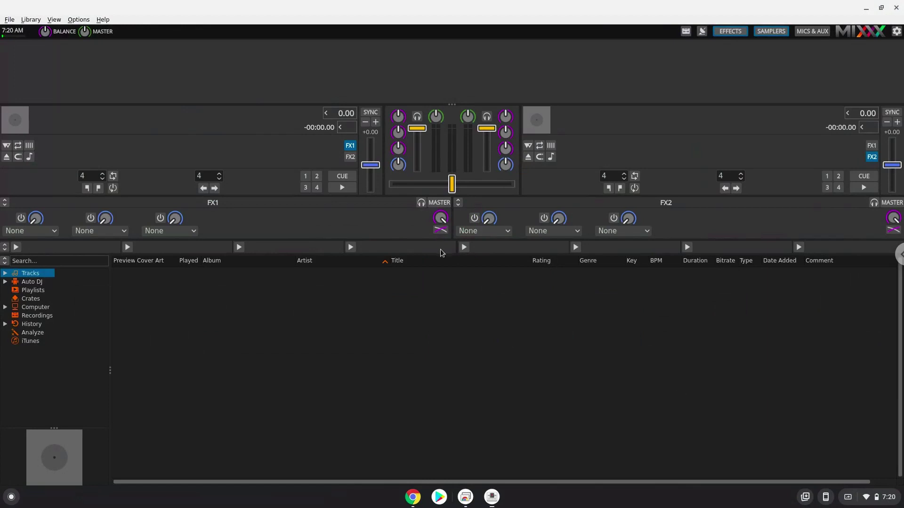
{"action": "left_click", "coordinate": [105, 20]}
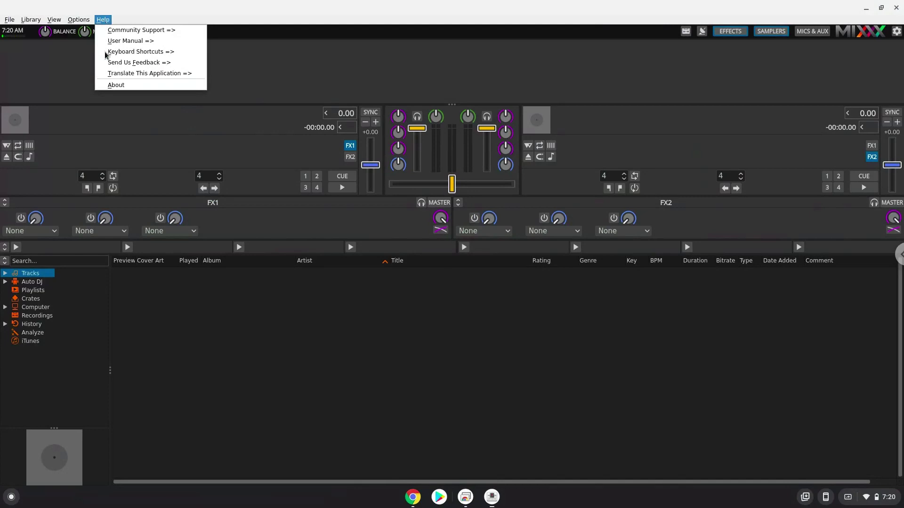
{"action": "left_click", "coordinate": [107, 86]}
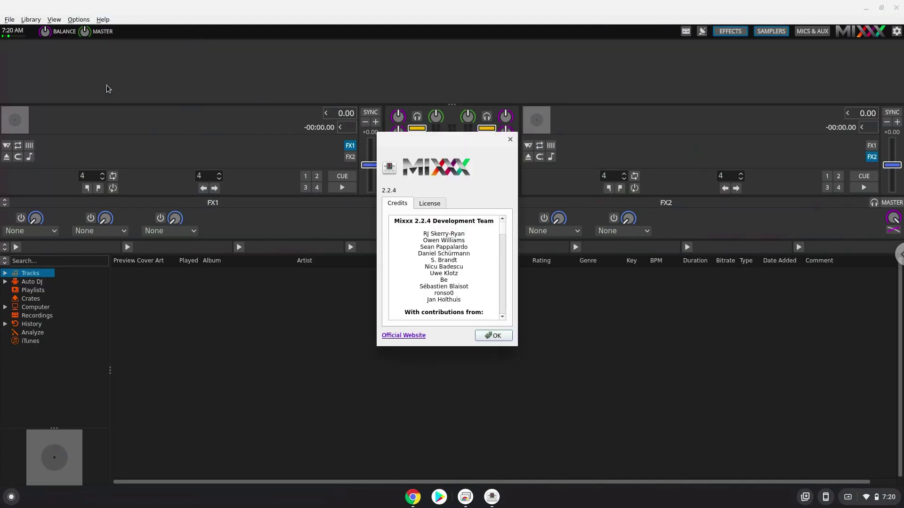